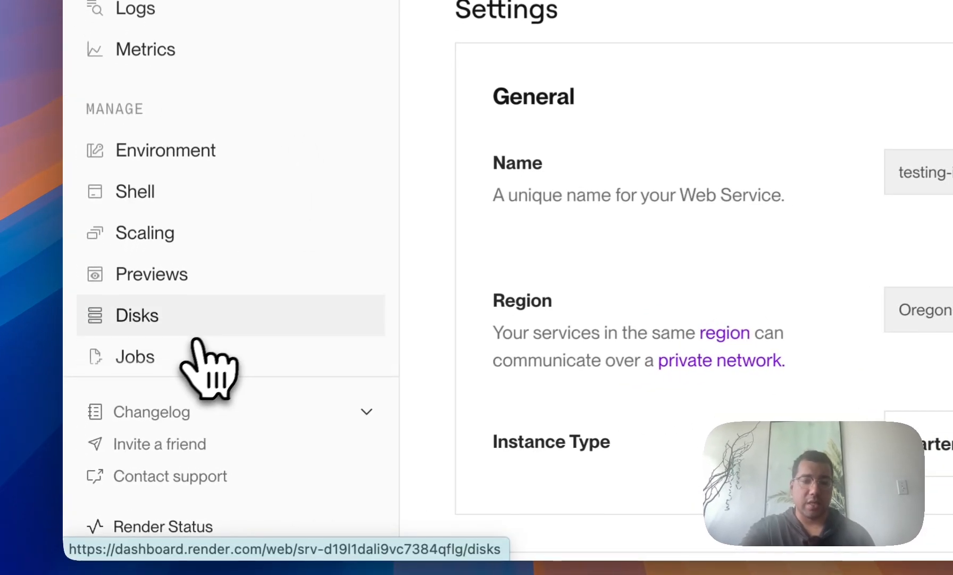
Step: Add a 10 GB persistent disk mounted at /opt/render/.n8n to the testing-instance service
{"action": "left_click", "coordinate": [208, 326]}
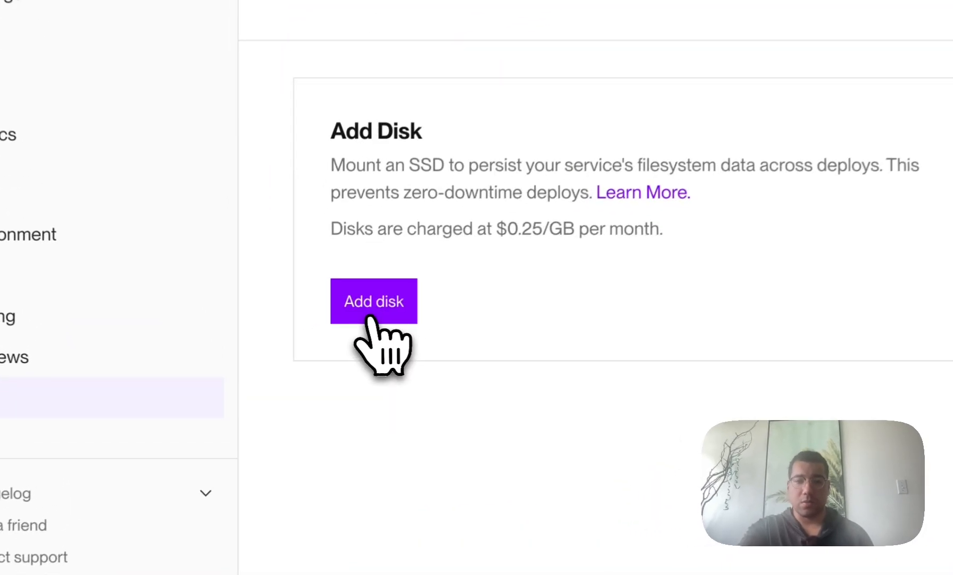
{"action": "left_click", "coordinate": [301, 336]}
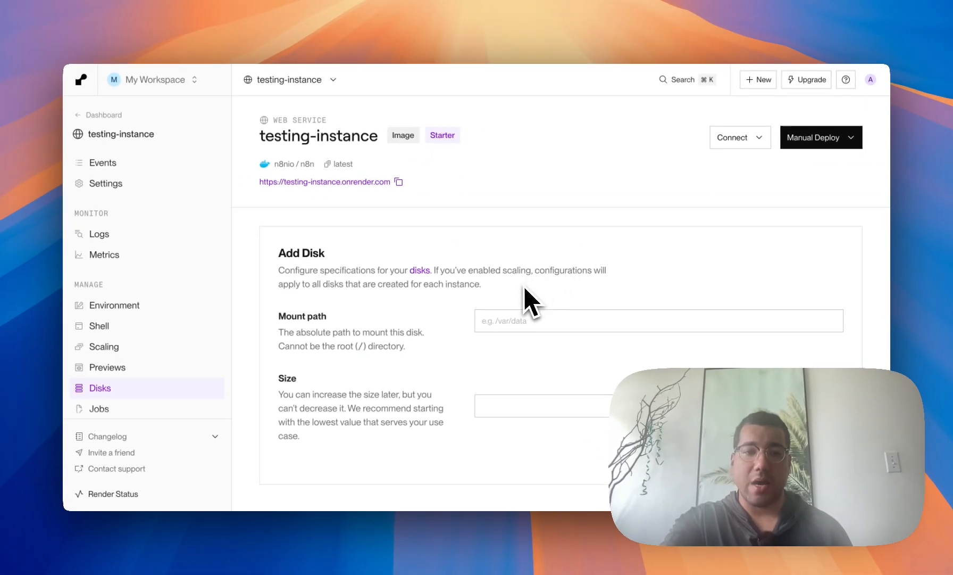
{"action": "left_click", "coordinate": [507, 320]}
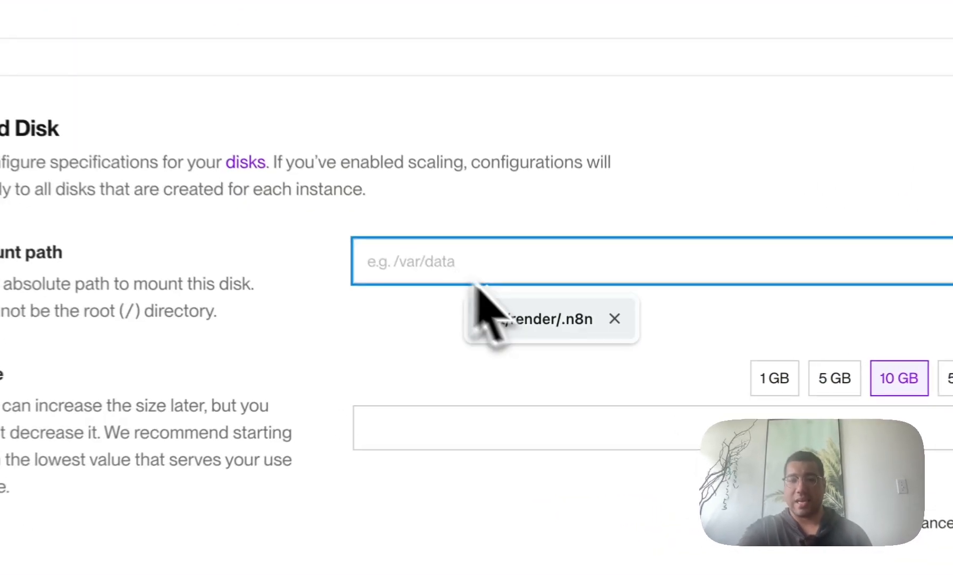
{"action": "left_click", "coordinate": [571, 353]}
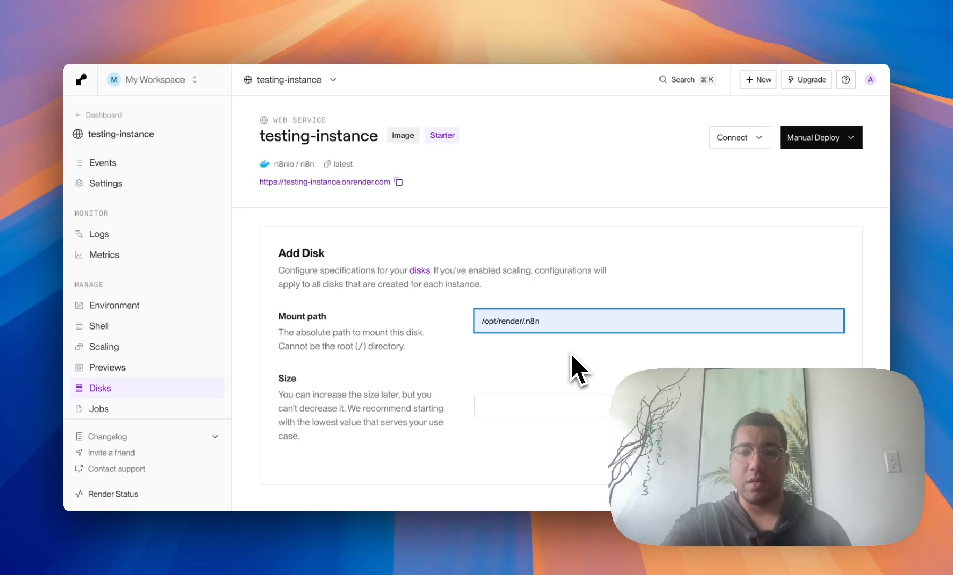
{"action": "scroll", "coordinate": [611, 357], "scroll_direction": "down", "scroll_amount": 1}
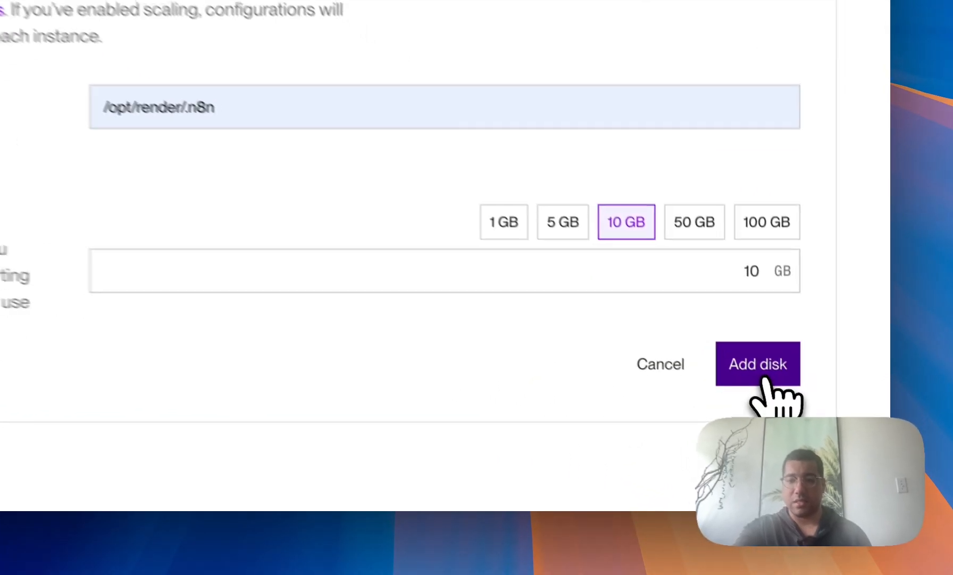
{"action": "left_click", "coordinate": [819, 437]}
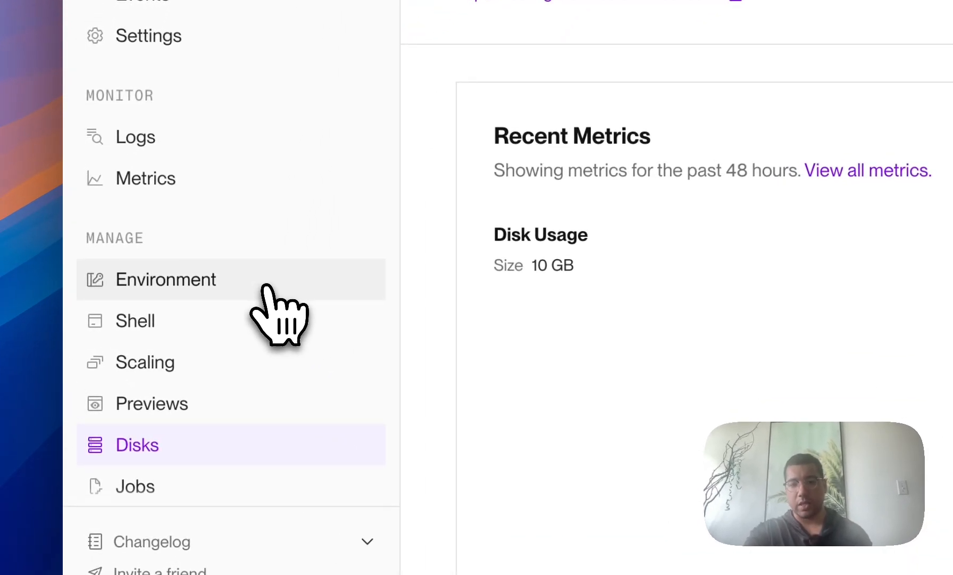
Step: Add the seven pasted N8N_ variables from .env contents, including N8N_PORT=443 and N8N_USER_FOLDER=/opt/render/.n8n
{"action": "left_click", "coordinate": [265, 290]}
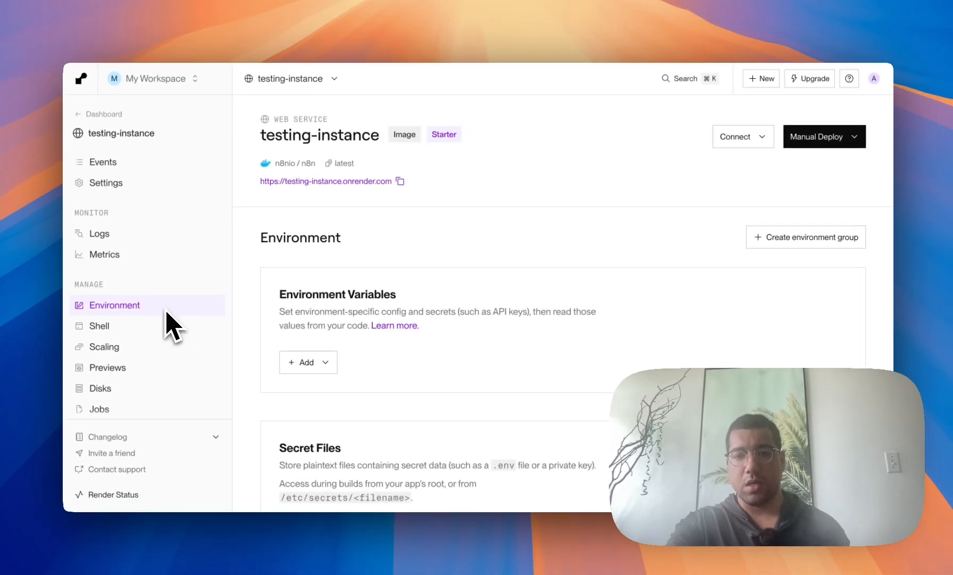
{"action": "left_click", "coordinate": [323, 366]}
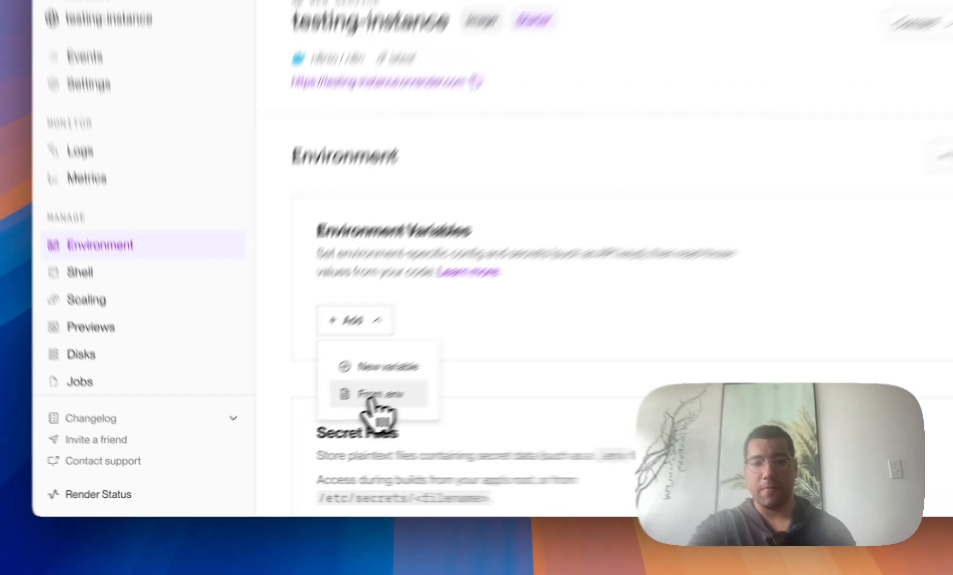
{"action": "left_click", "coordinate": [478, 344]}
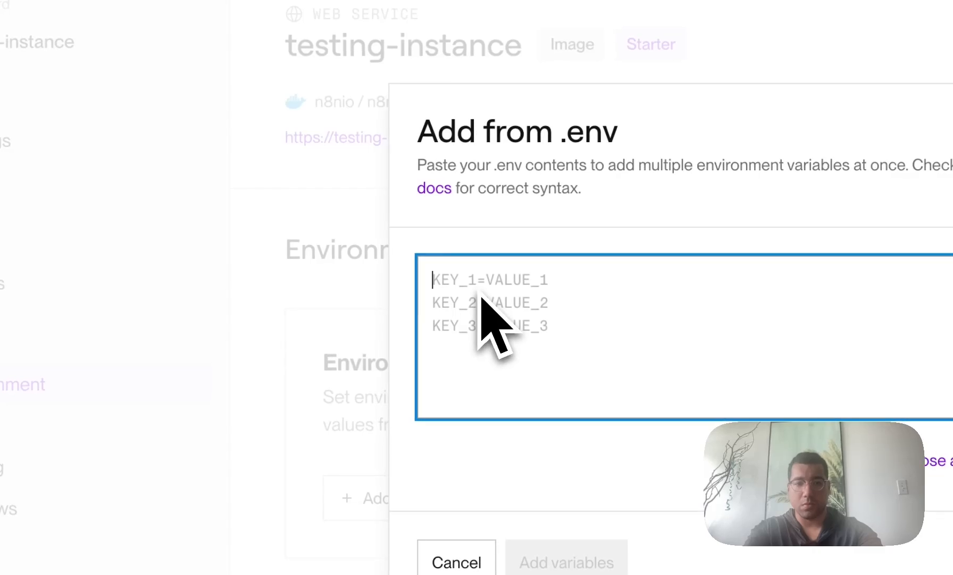
{"action": "type", "text": "N8N_BLOCK_FILE_ACCESS_TO_N8N_FILES=false N8N_CONCURRENCY_PRODUCTION_LIMIT=10 N8N_EDITOR_BASE_URL=https://YOUR-SUBDOMAIN.onrender.com N8N_HOST=YOUR-SUBDOMAIN.onrender.com N8N_PORT=443 N8N_PROTOCOL=https N8N_USER_FOLDER=/opt/render/.n8n"}
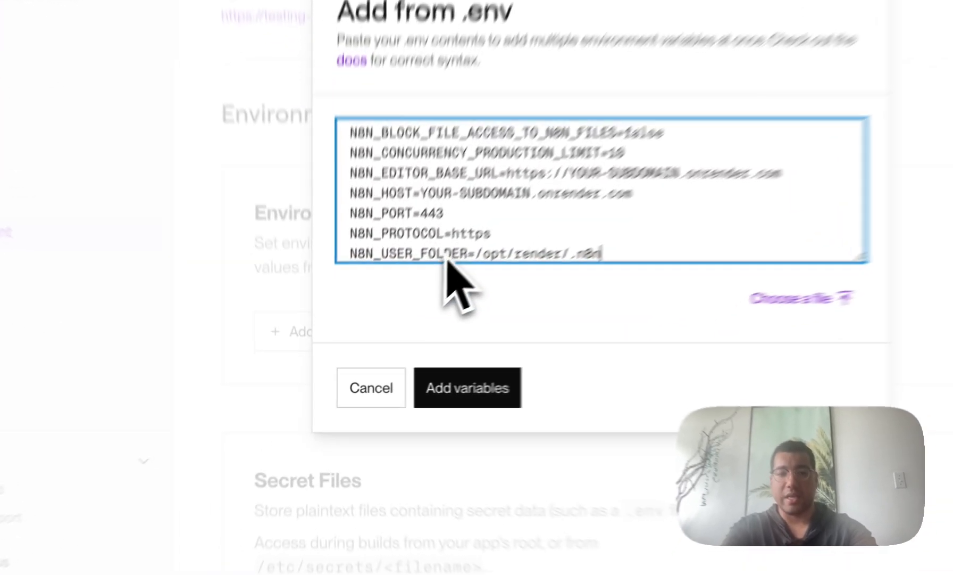
{"action": "left_click", "coordinate": [502, 375]}
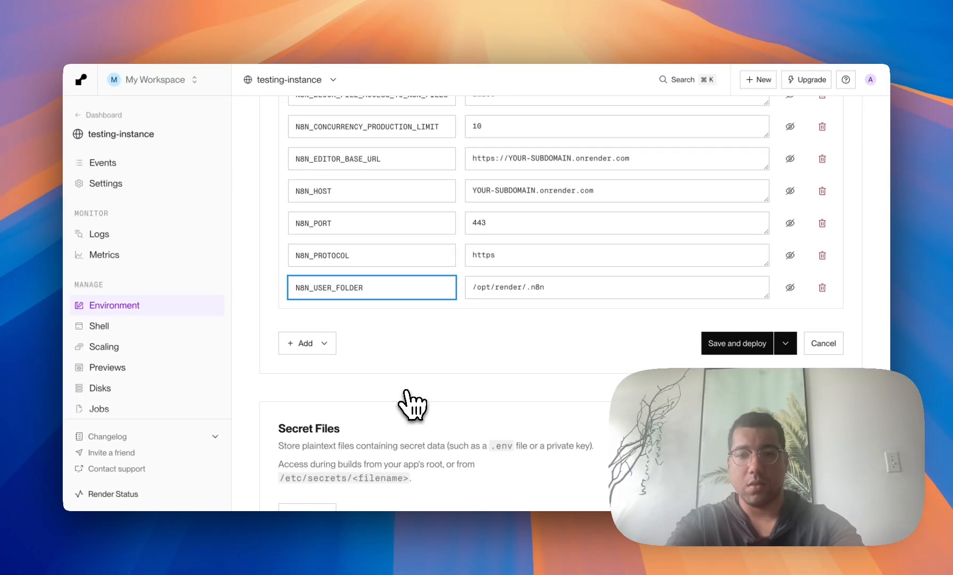
Step: Set N8N_EDITOR_BASE_URL to the service's copied public onrender URL
{"action": "scroll", "coordinate": [412, 404], "scroll_direction": "up", "scroll_amount": 4}
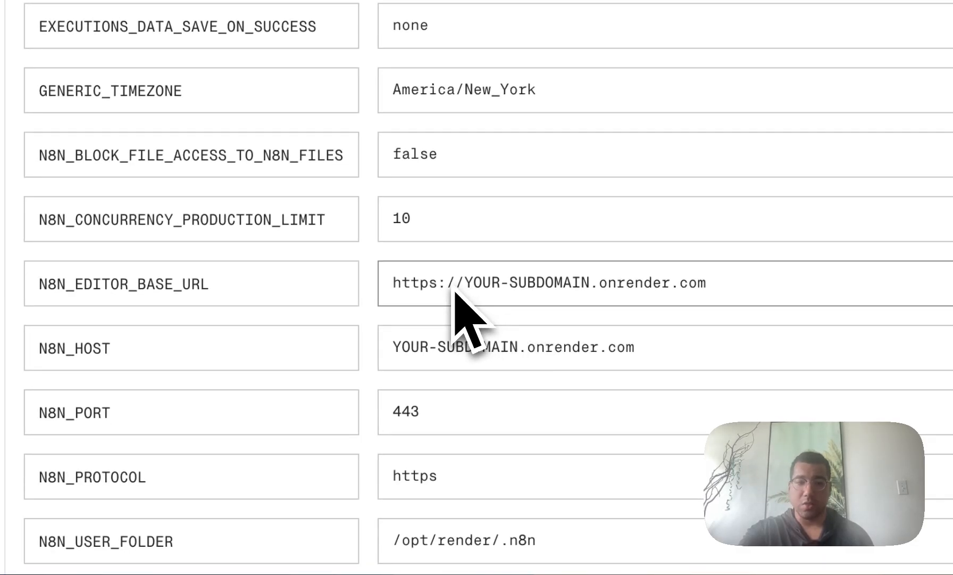
{"action": "scroll", "coordinate": [503, 371], "scroll_direction": "up", "scroll_amount": 5}
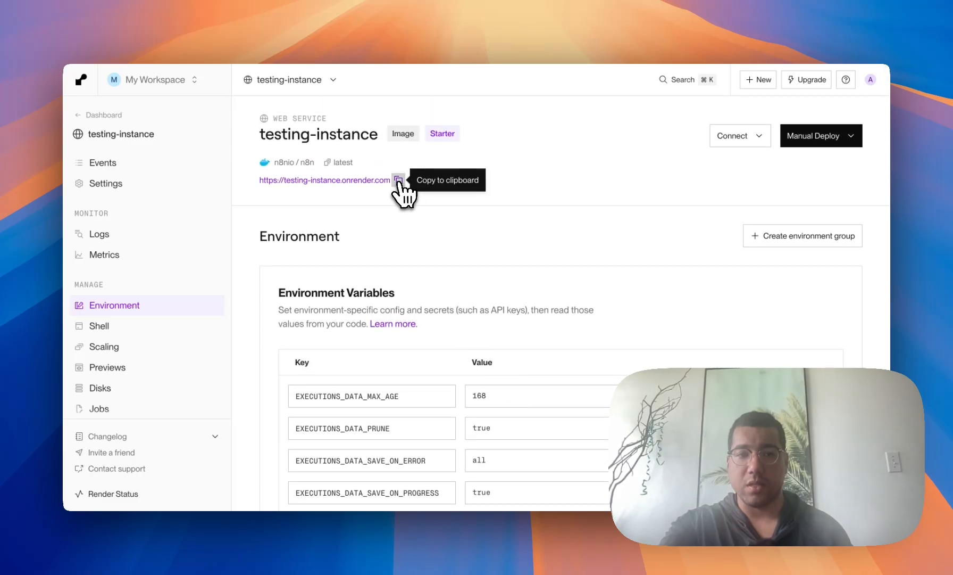
{"action": "left_click", "coordinate": [399, 180]}
{"action": "scroll", "coordinate": [515, 319], "scroll_direction": "down", "scroll_amount": 5}
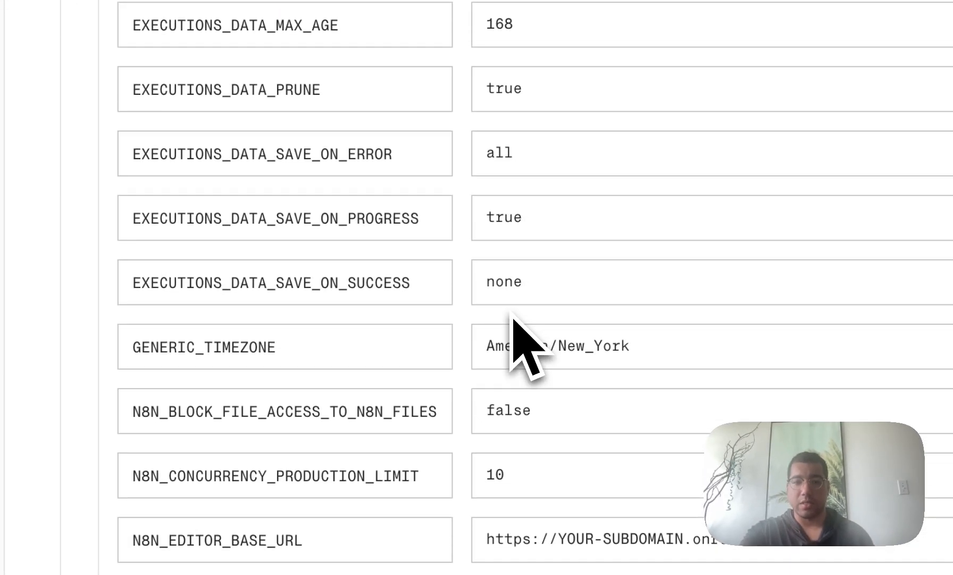
{"action": "left_click", "coordinate": [542, 322]}
{"action": "triple_click", "coordinate": [541, 322]}
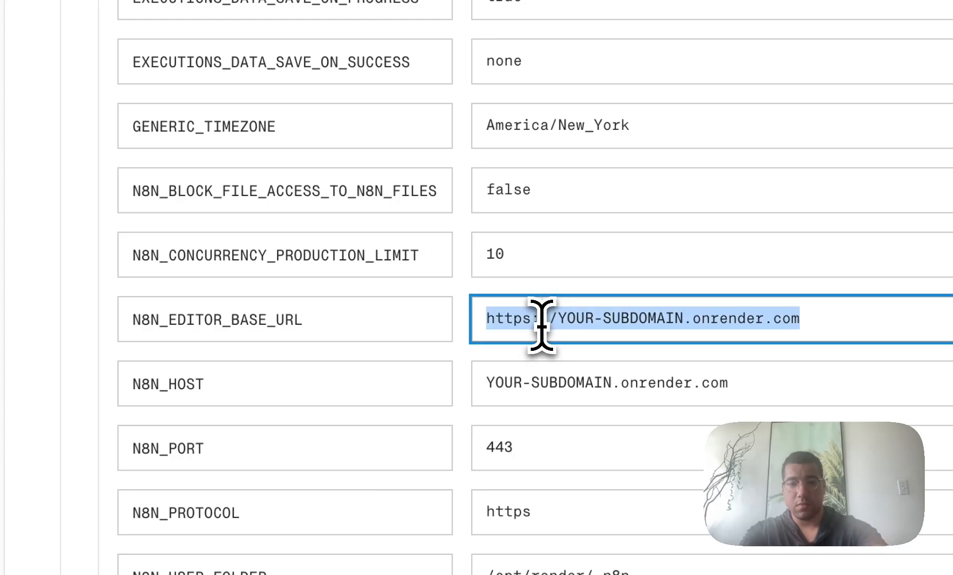
{"action": "key", "text": "ctrl+v"}
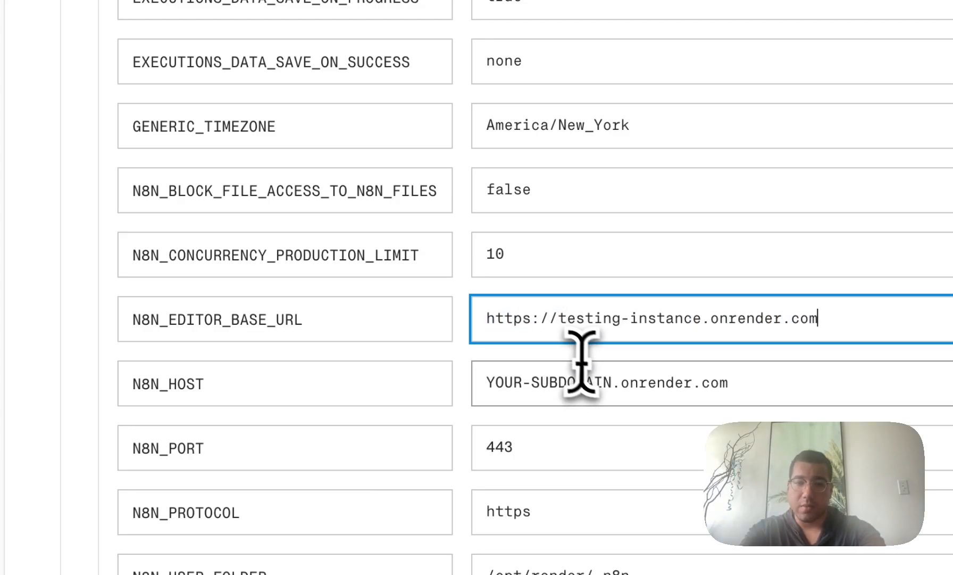
Step: Replace the N8N_HOST placeholder with testing-instance, then save and redeploy
{"action": "left_click_drag", "start_coordinate": [612, 383], "coordinate": [475, 386]}
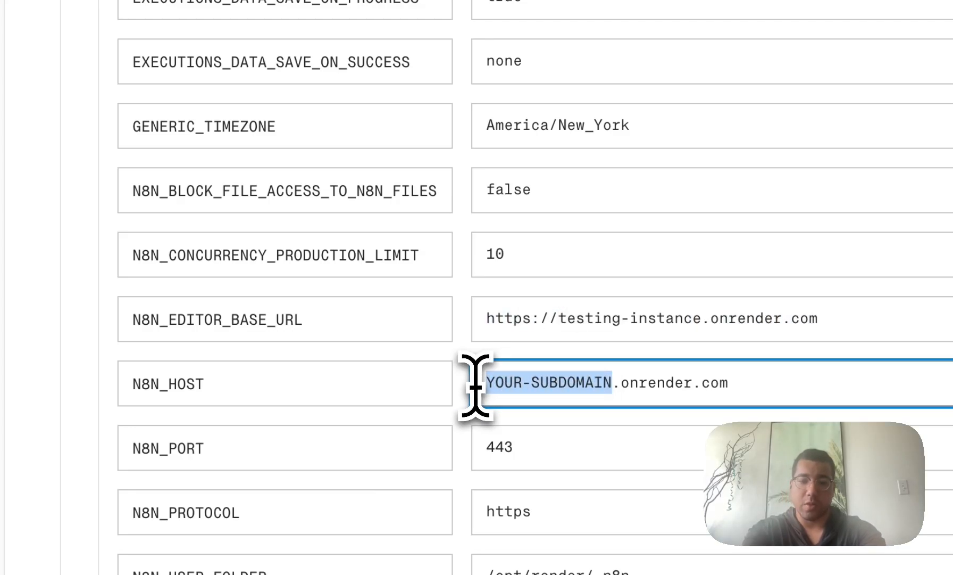
{"action": "type", "text": "testing"}
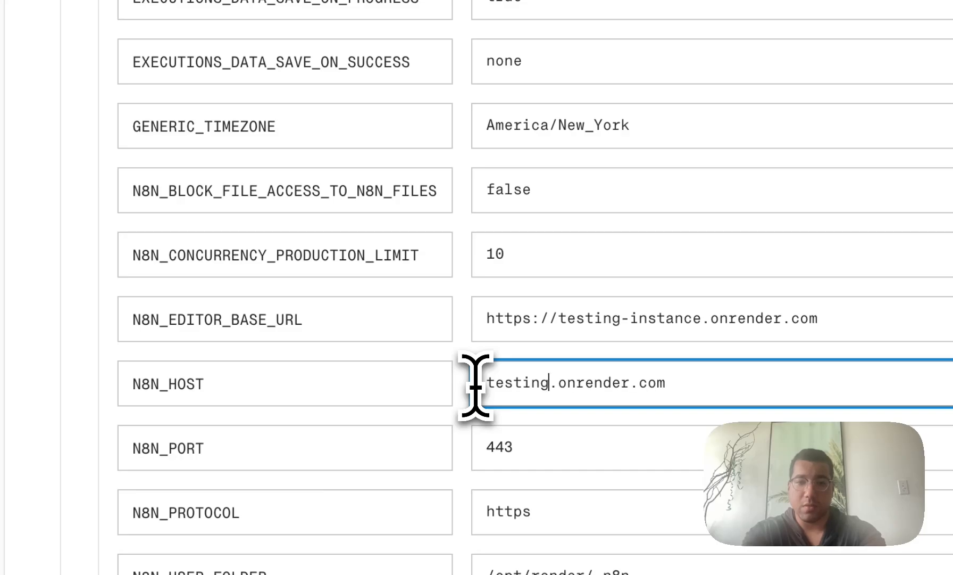
{"action": "type", "text": "-instan"}
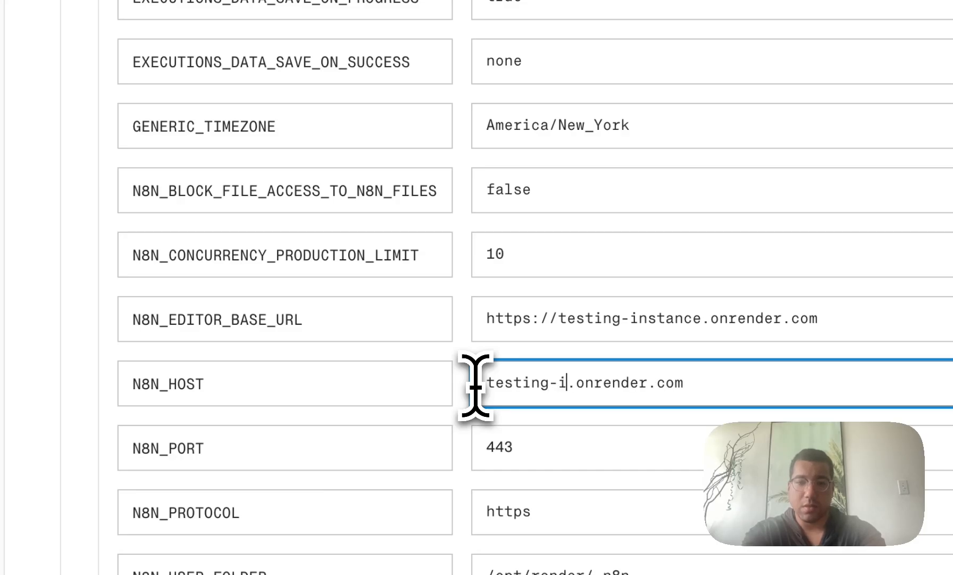
{"action": "type", "text": "ce"}
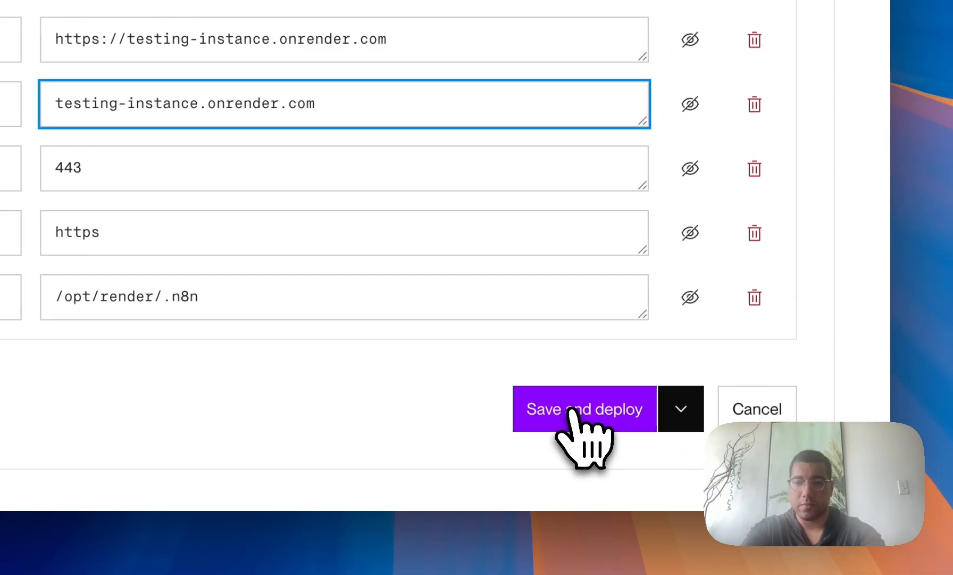
{"action": "left_click", "coordinate": [572, 409]}
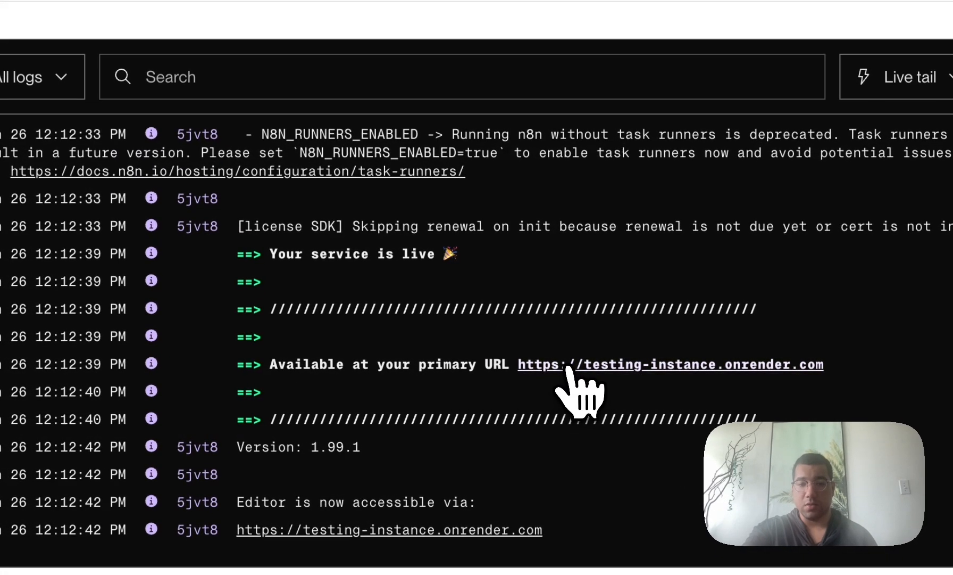
Step: Open the service's live onrender URL from the logs to reach n8n's owner setup page
{"action": "left_click", "coordinate": [549, 388]}
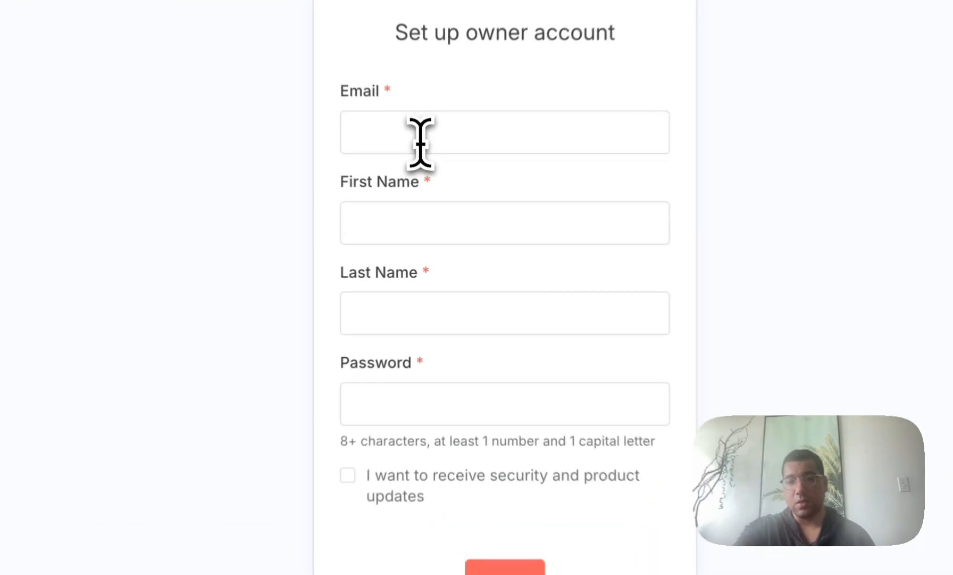
Step: Create the n8n owner account with autofilled e-mail and name plus a password
{"action": "left_click", "coordinate": [421, 142]}
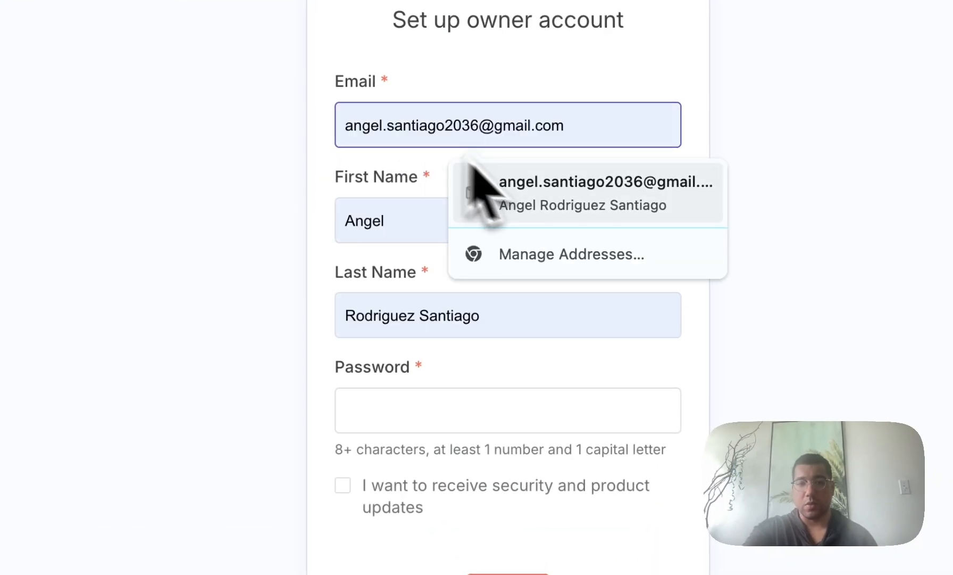
{"action": "left_click", "coordinate": [544, 216]}
{"action": "left_click", "coordinate": [422, 417]}
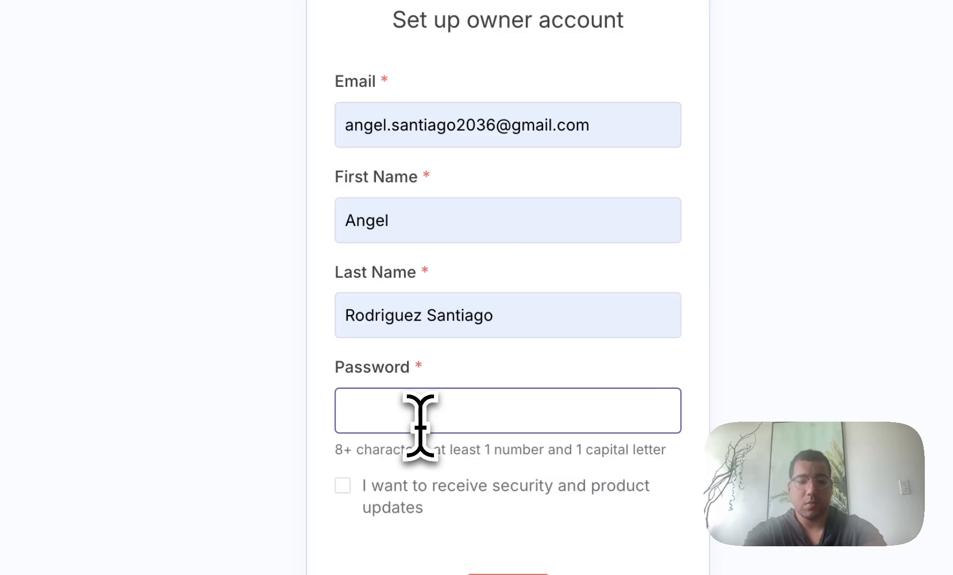
{"action": "type", "text": "•••••••••••••"}
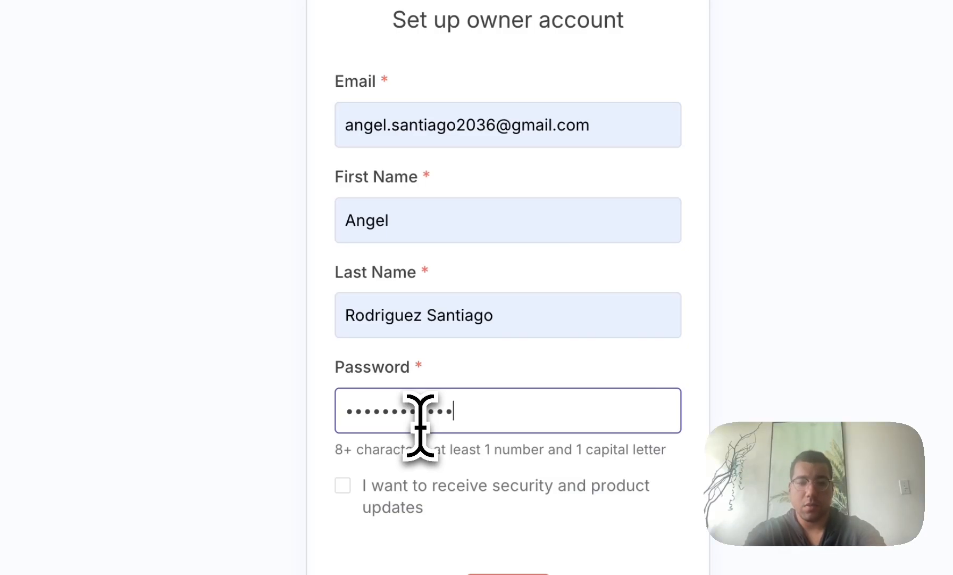
{"action": "left_click", "coordinate": [510, 503]}
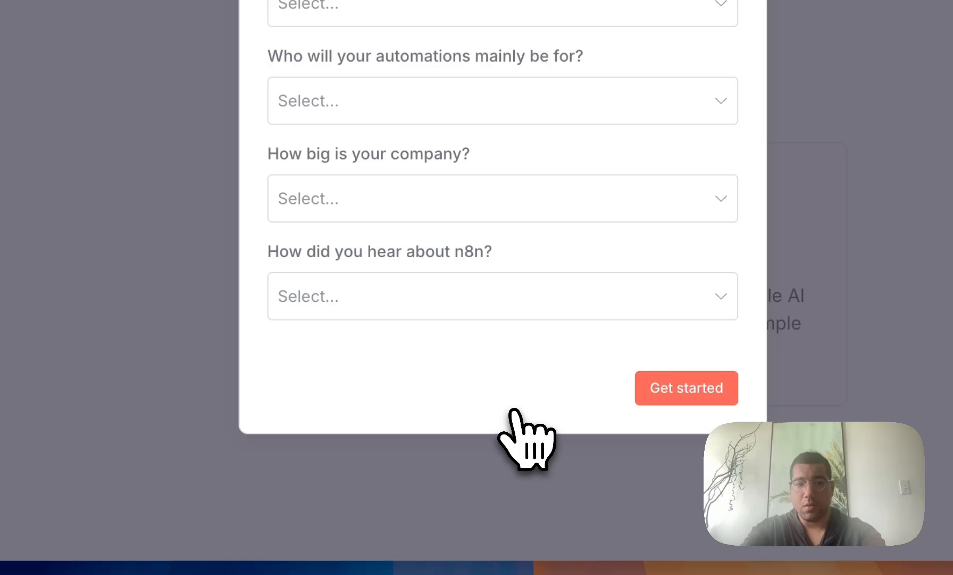
Step: Answer the survey (Software as a service, Business Owner, Myself, Less than 20 people, Google) and skip the licence key
{"action": "left_click", "coordinate": [468, 211]}
{"action": "left_click", "coordinate": [426, 277]}
{"action": "left_click", "coordinate": [426, 316]}
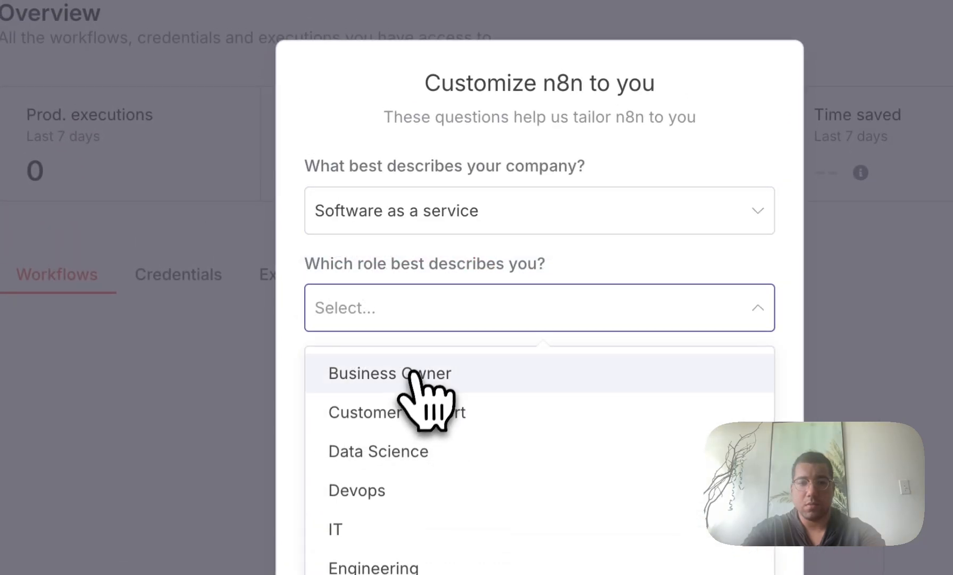
{"action": "left_click", "coordinate": [413, 373]}
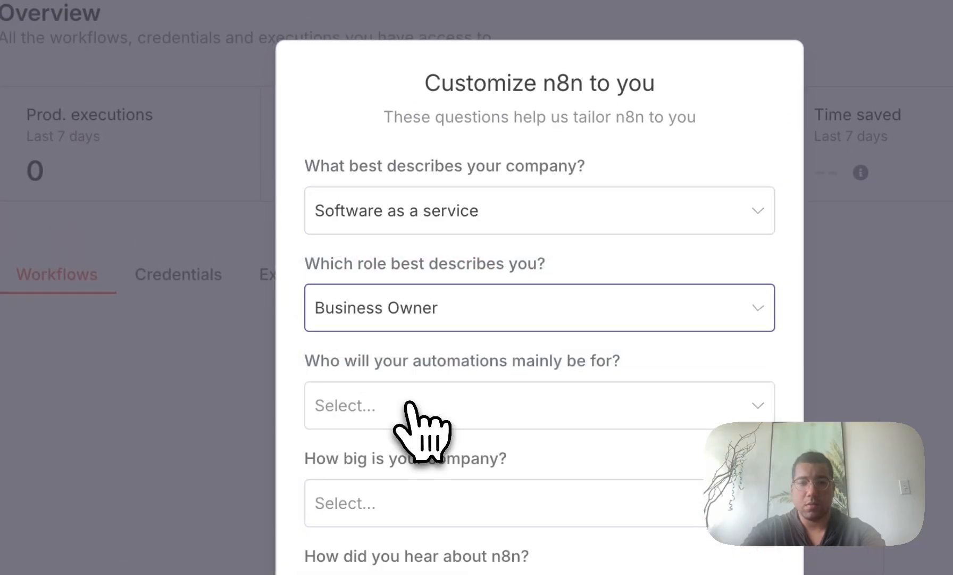
{"action": "left_click", "coordinate": [413, 406]}
{"action": "left_click", "coordinate": [392, 470]}
{"action": "left_click", "coordinate": [390, 518]}
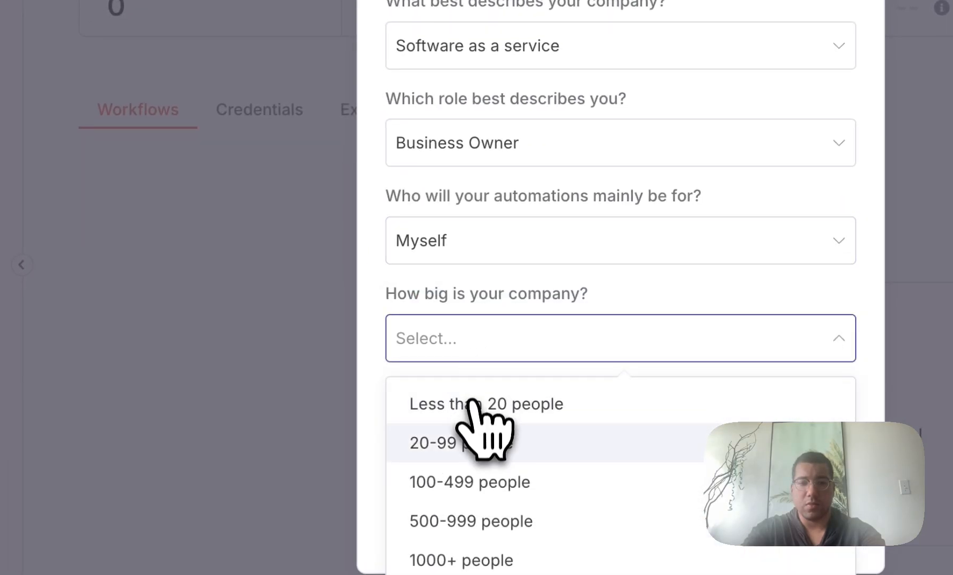
{"action": "left_click", "coordinate": [477, 405]}
{"action": "left_click", "coordinate": [475, 432]}
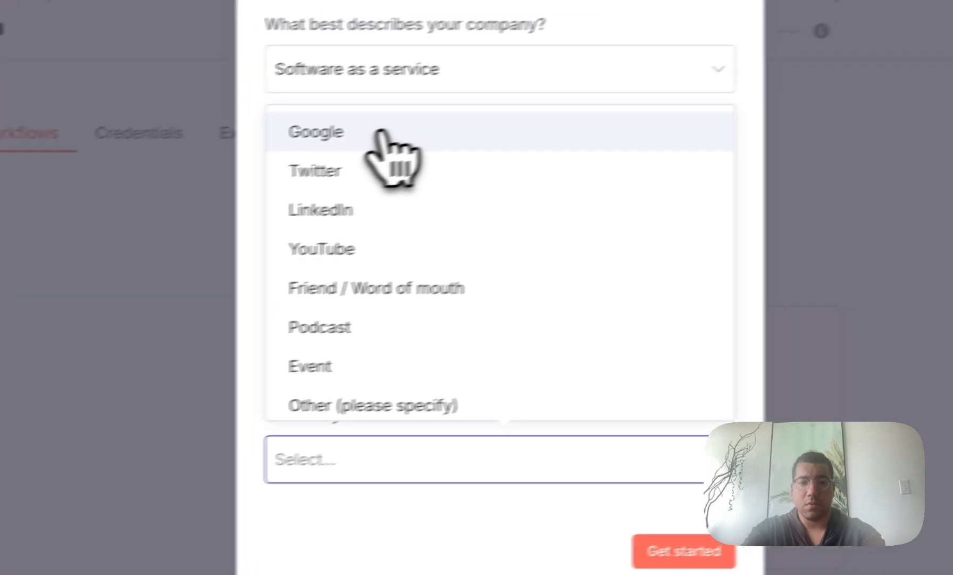
{"action": "left_click", "coordinate": [479, 120]}
{"action": "left_click", "coordinate": [671, 346]}
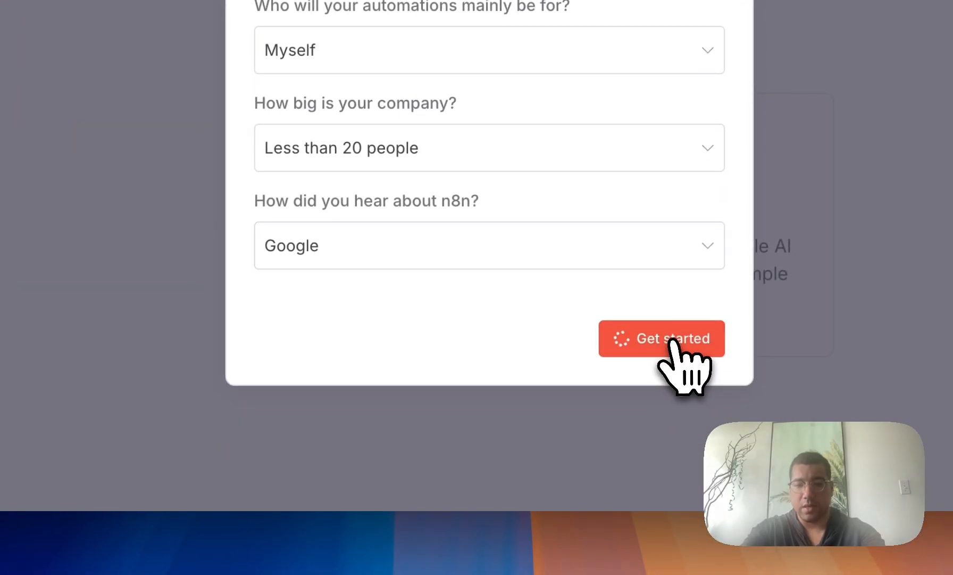
{"action": "left_click", "coordinate": [361, 368]}
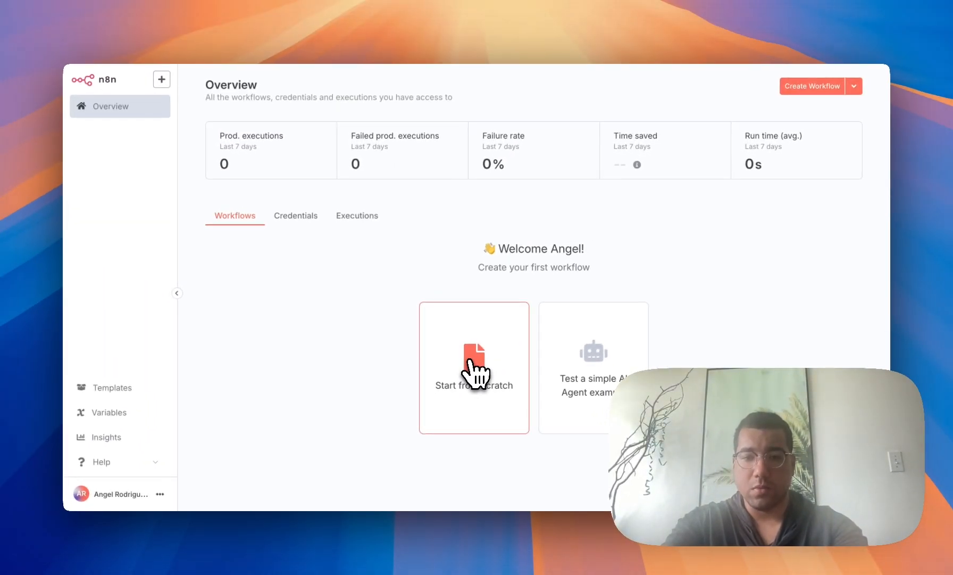
Step: Save the simple AI Agent example as 'Demo: My first AI Agent in n8n' and return to Overview
{"action": "left_click", "coordinate": [577, 367]}
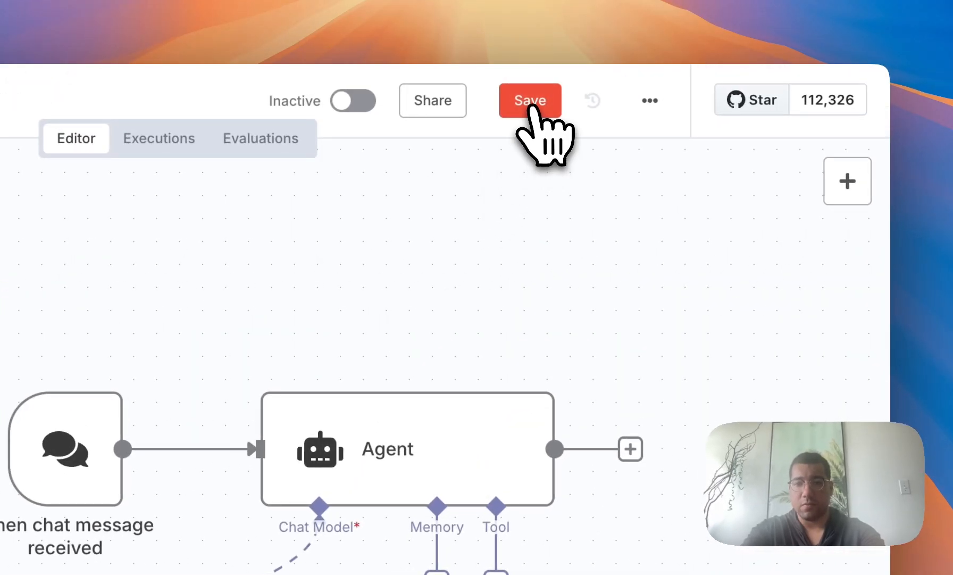
{"action": "left_click", "coordinate": [532, 111]}
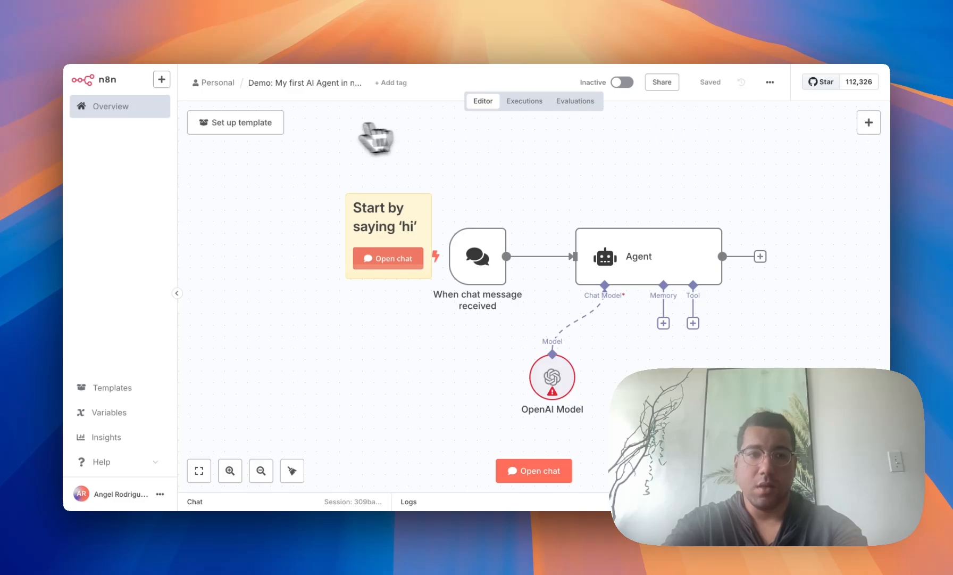
{"action": "left_click", "coordinate": [132, 113]}
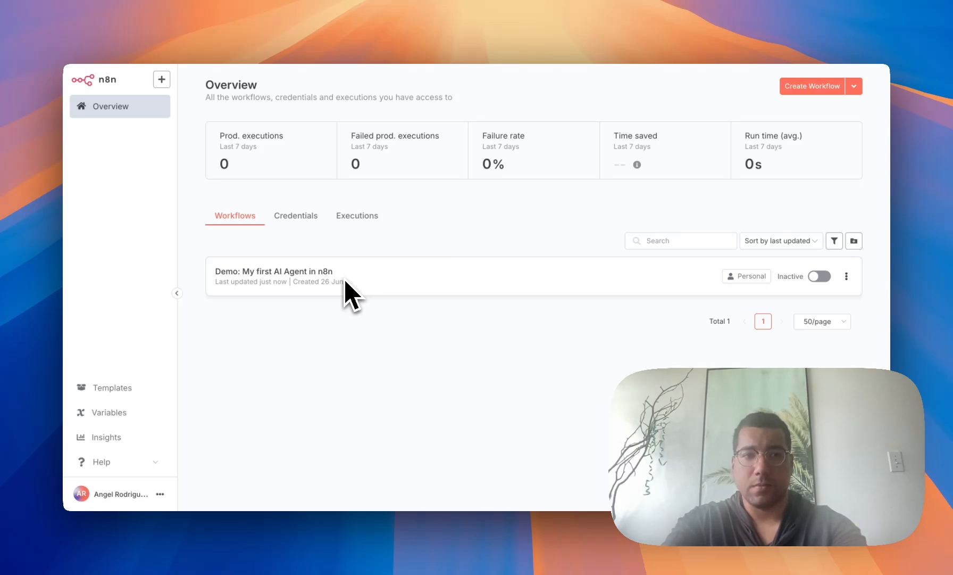
Step: Restart the testing-instance service from Render's Manual Deploy menu
{"action": "left_click", "coordinate": [161, 15]}
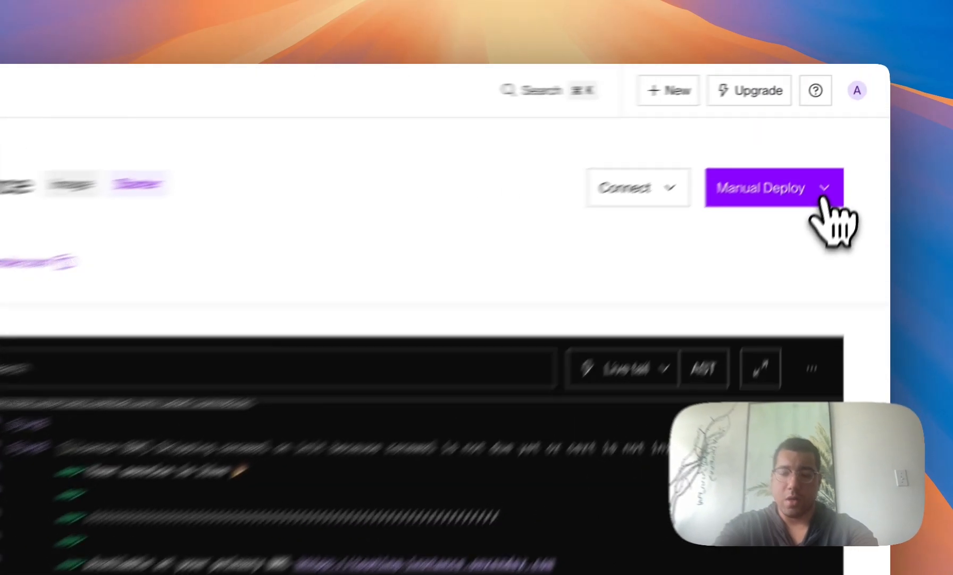
{"action": "left_click", "coordinate": [849, 141]}
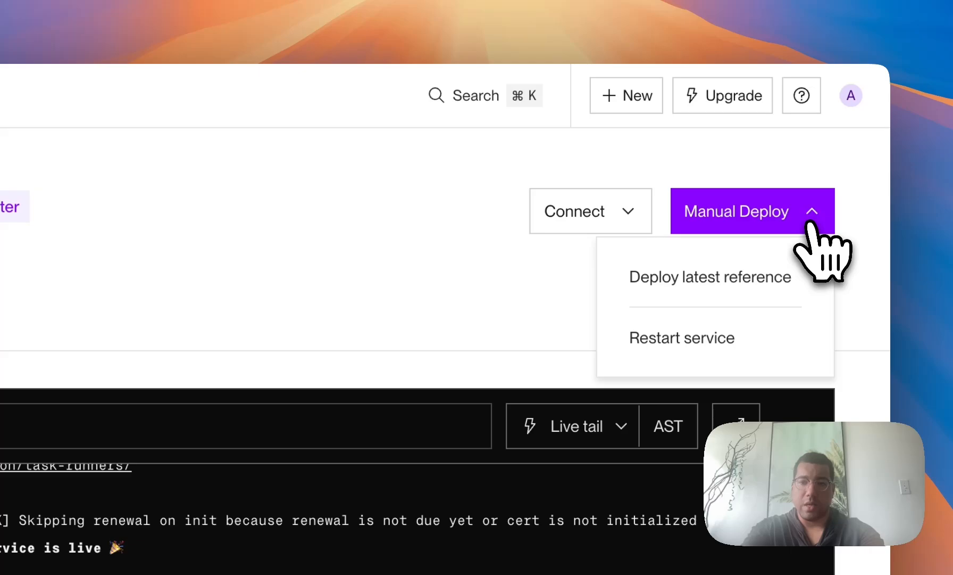
{"action": "left_click", "coordinate": [707, 339]}
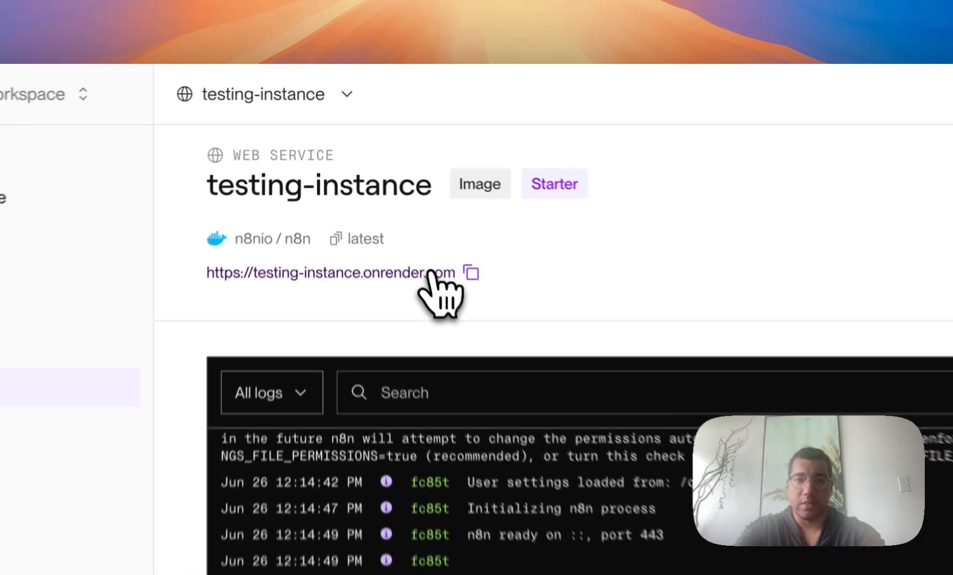
Step: Reopen the n8n instance at its onrender.com URL to check the saved workflow
{"action": "left_click", "coordinate": [386, 173]}
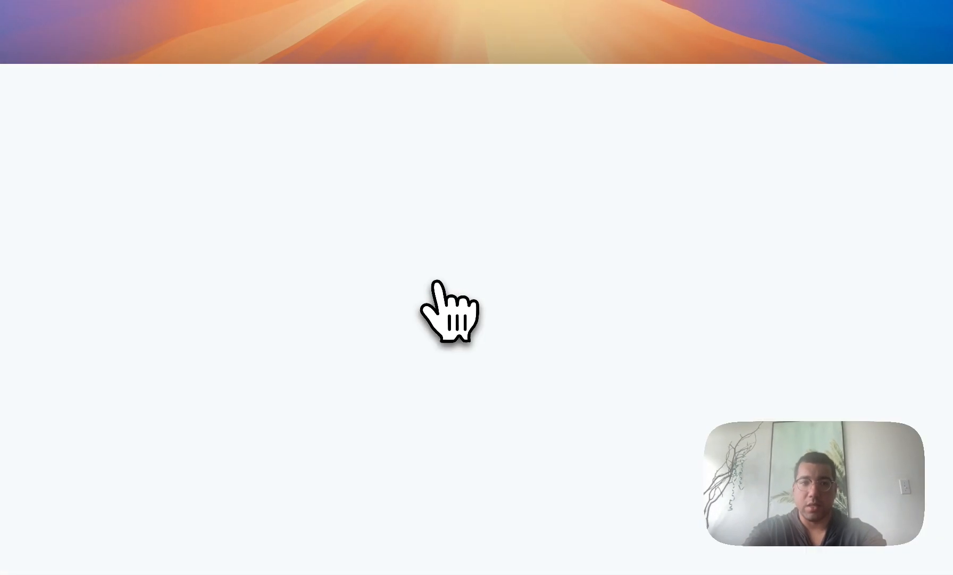